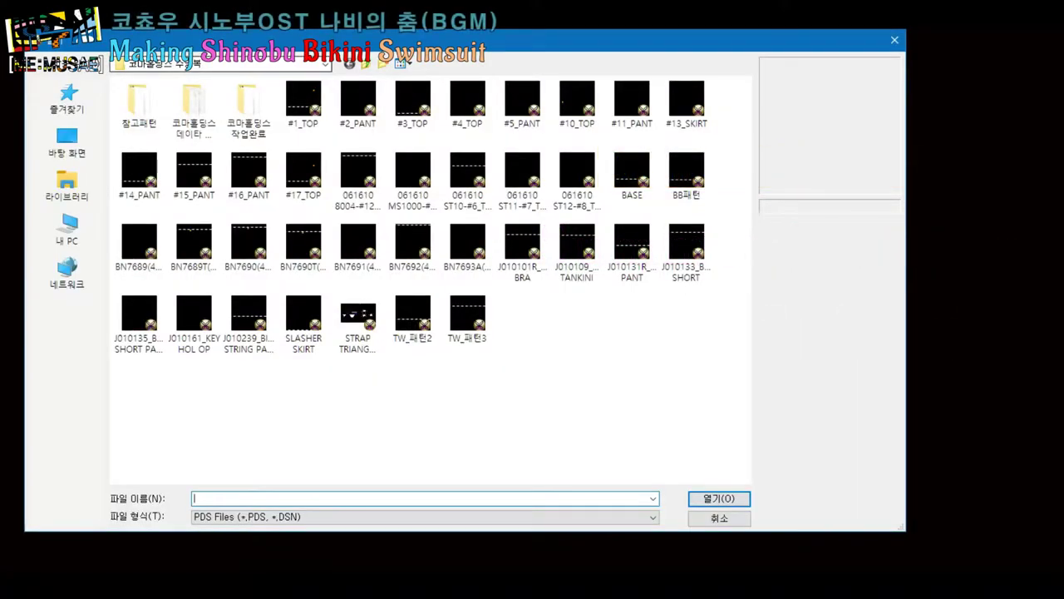
Switch the Open dialog to Details view and preview #17_TOP and the following pattern files
key("ctrl+shift+6")
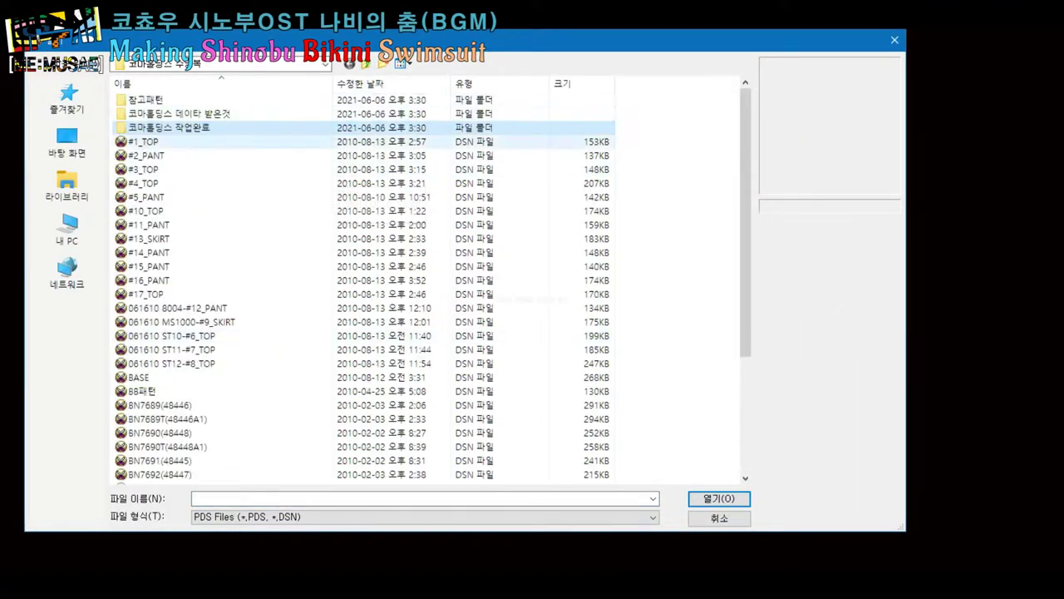
scroll(416, 291, "down", 5)
left_click(141, 109)
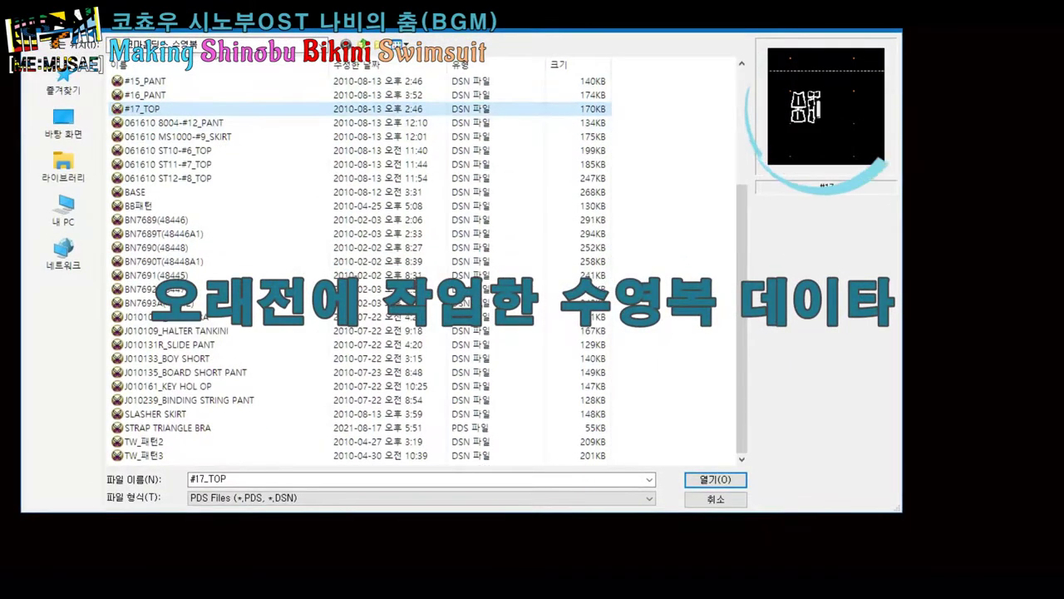
left_click_drag(902, 275, 713, 275)
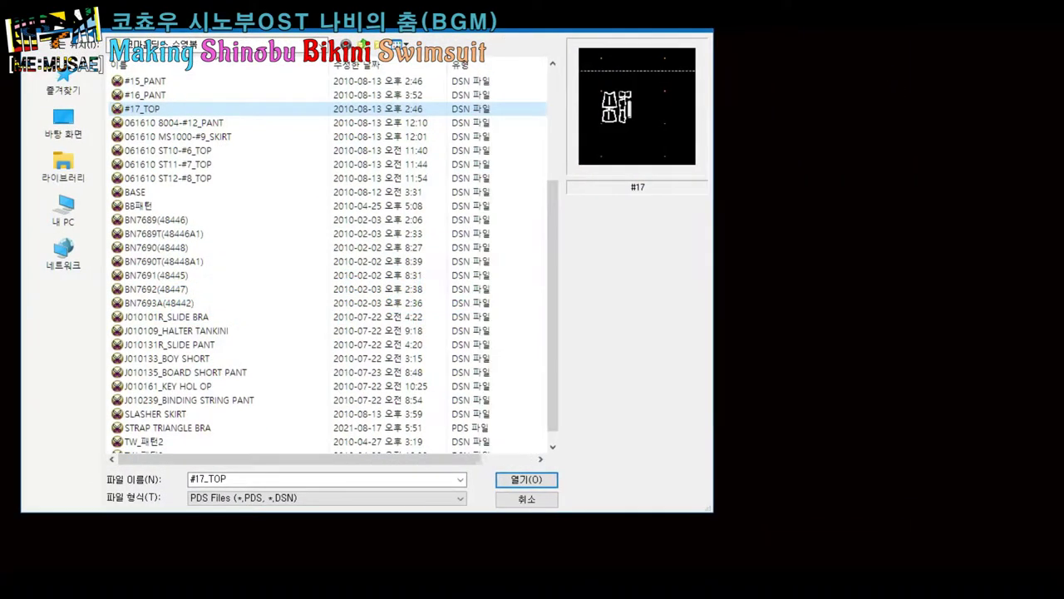
left_click(175, 123)
left_click(178, 137)
left_click(168, 150)
Preview BB패턴, BN7689T, BN7690T and SLASHER SKIRT, then open the STRAP TRIANGLE BRA pattern
left_click(138, 206)
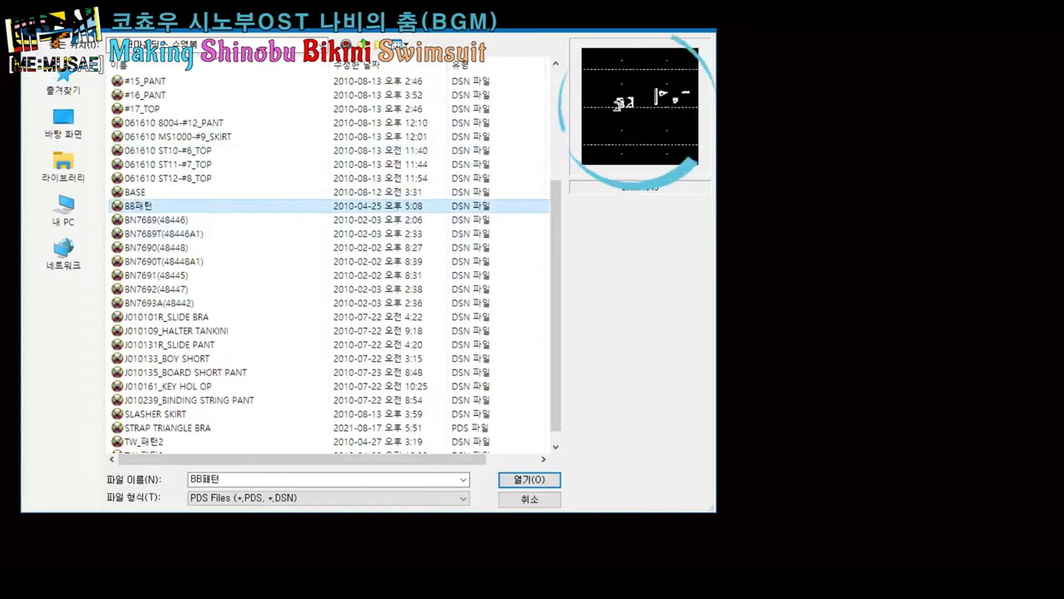
left_click(163, 233)
left_click(163, 261)
scroll(332, 261, "down", 1)
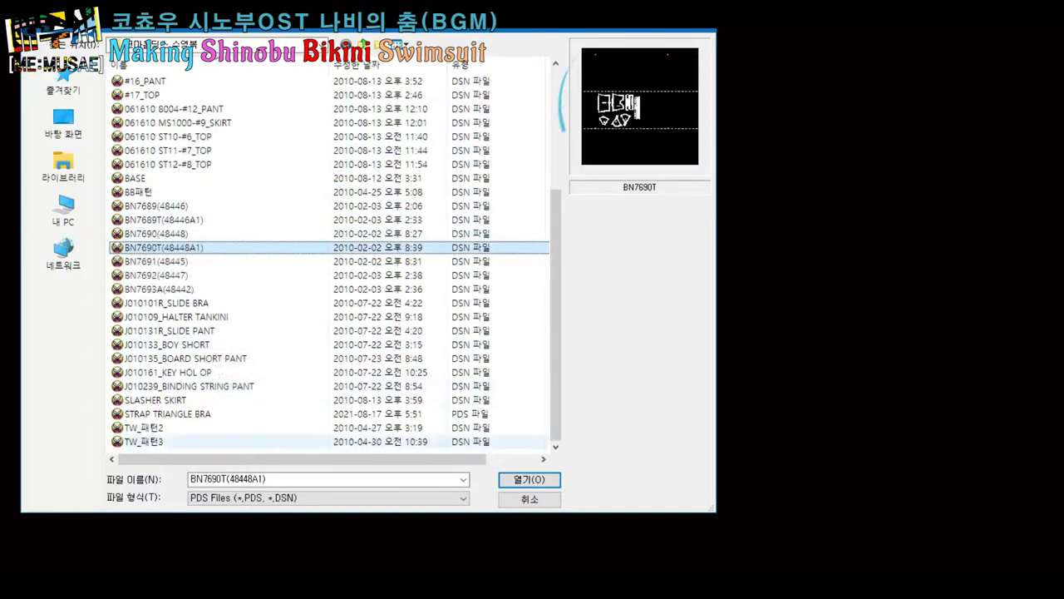
left_click(167, 413)
left_click(154, 400)
left_click(166, 413)
left_click(530, 479)
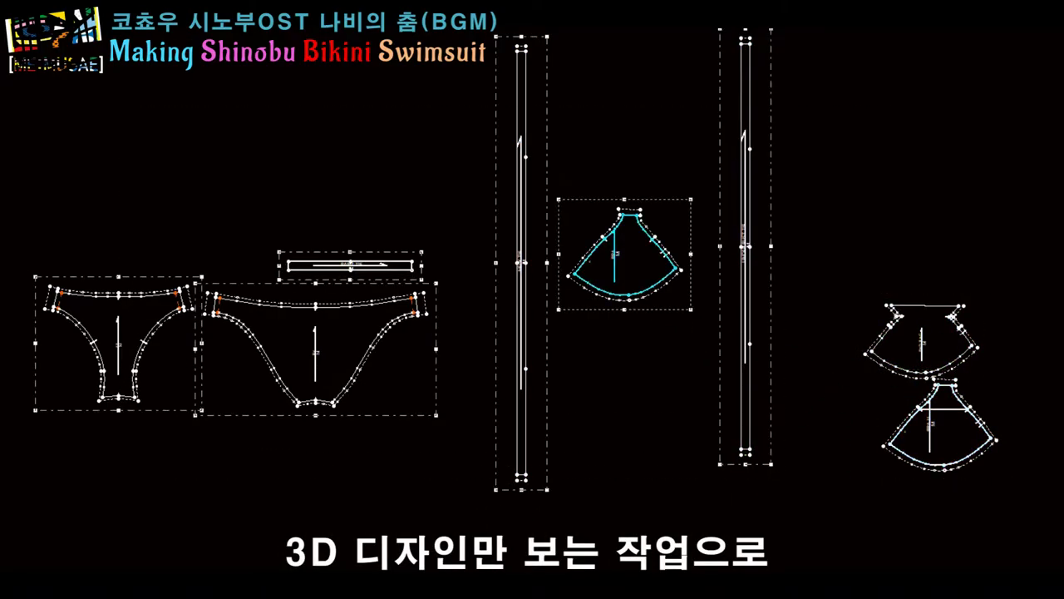
Export the selected bikini pieces as an AAMA DXF file with X and Y scale 1
left_click(16, 16)
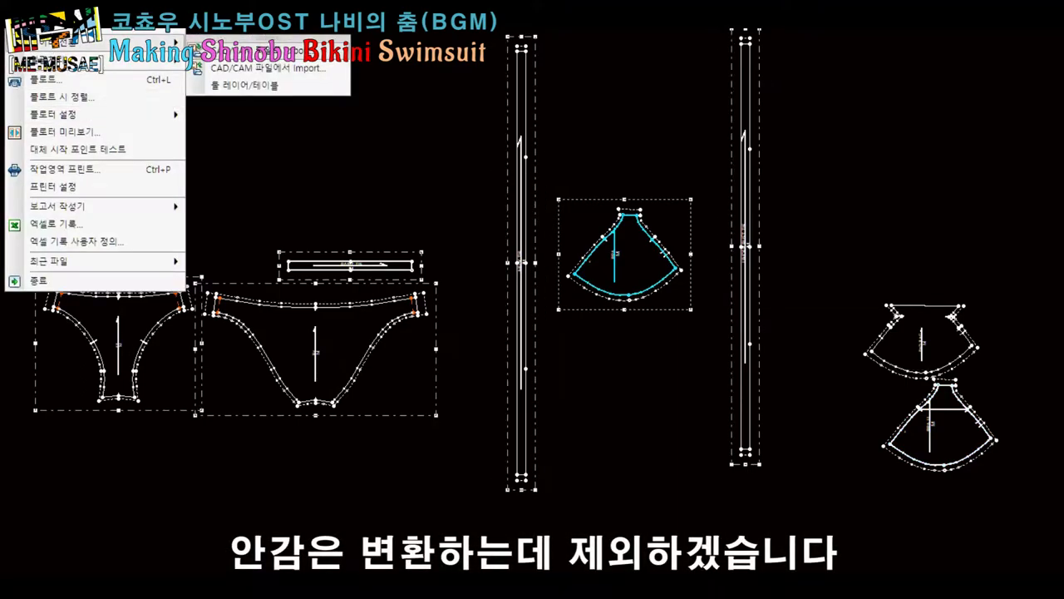
left_click(249, 51)
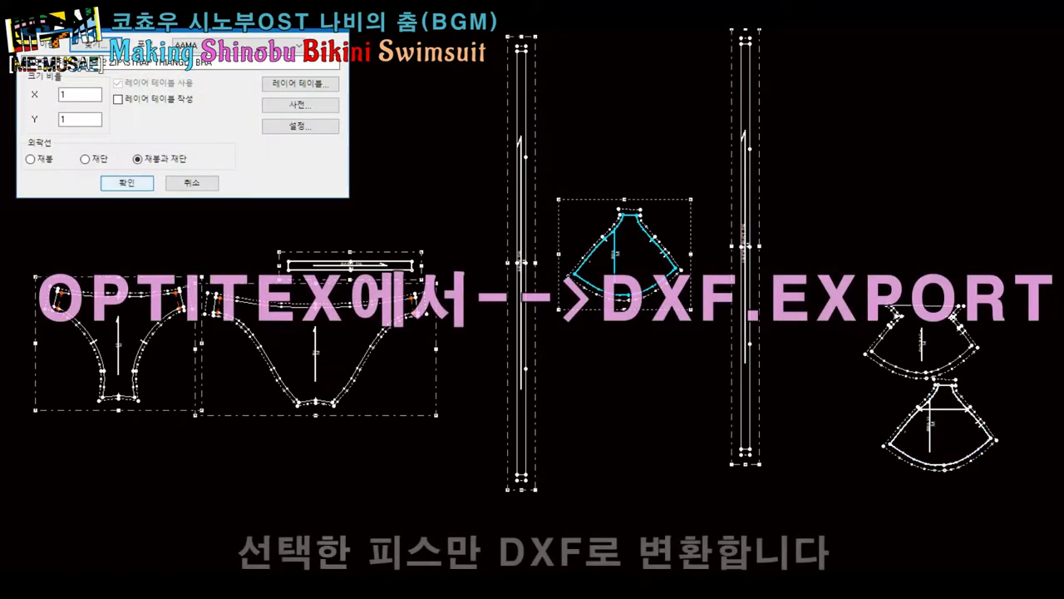
left_click(126, 182)
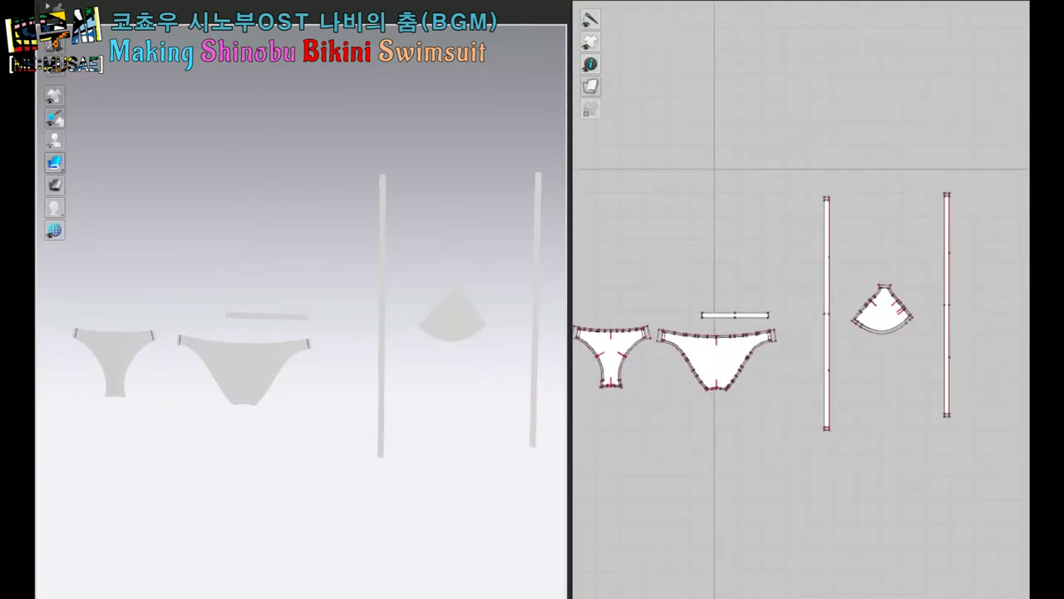
Place the back bikini bottom piece onto the avatar's hips and pelvis
left_click(717, 357)
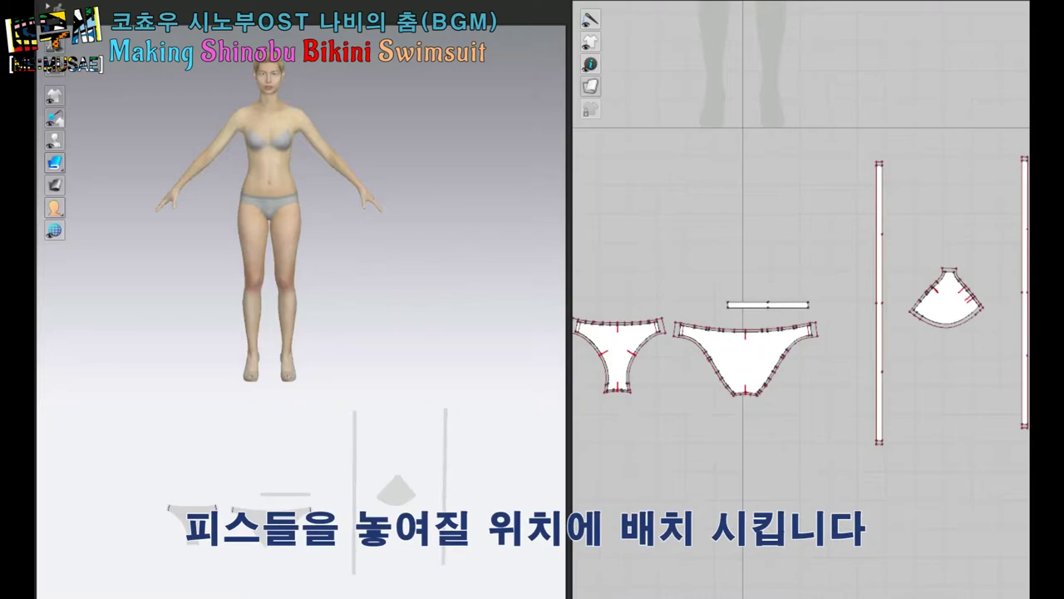
left_click(767, 305)
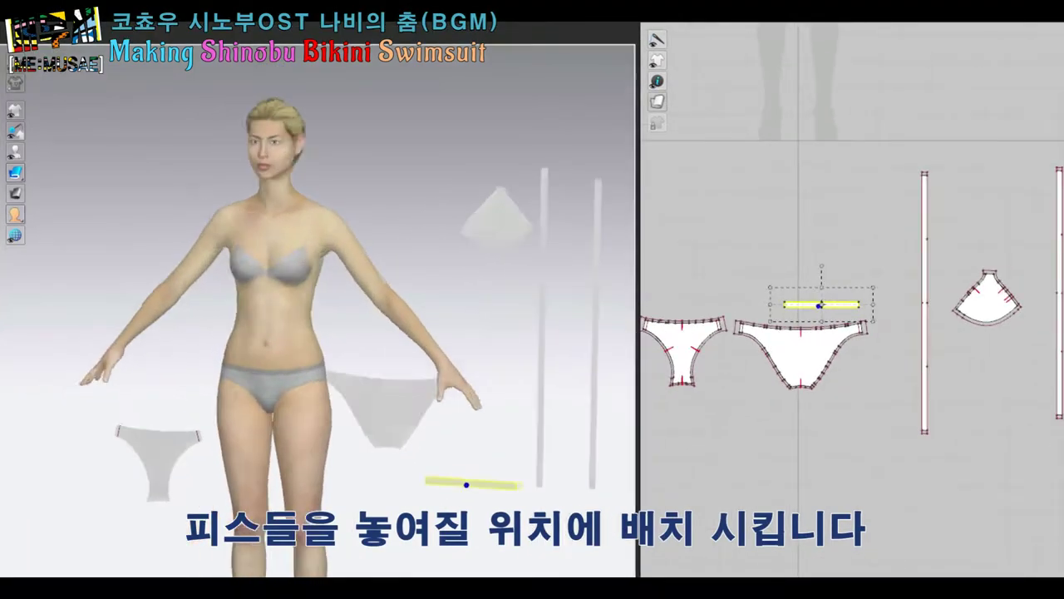
left_click(682, 349)
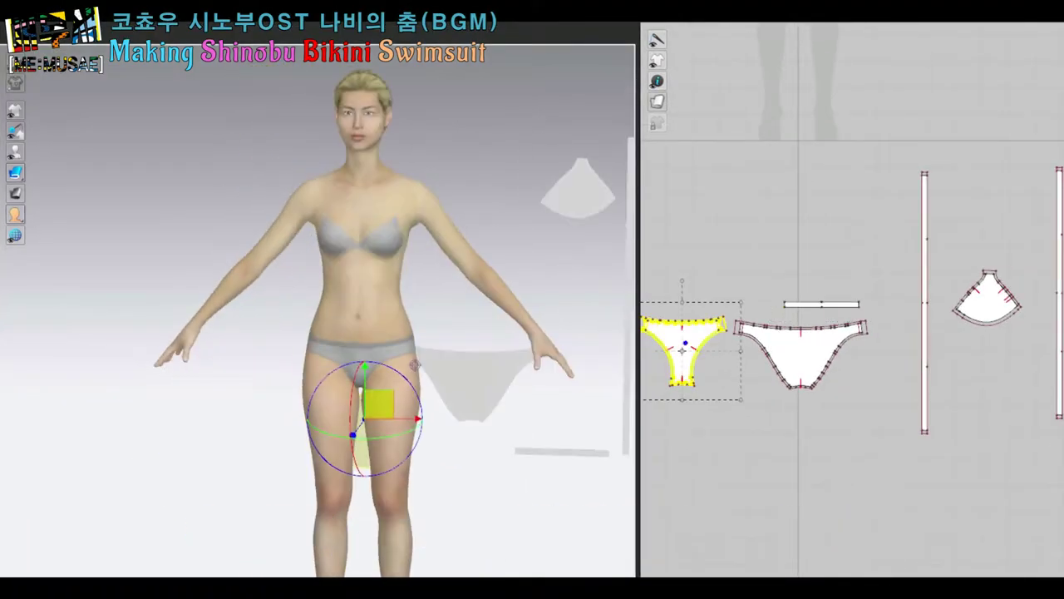
right_click_drag(415, 366, 344, 343)
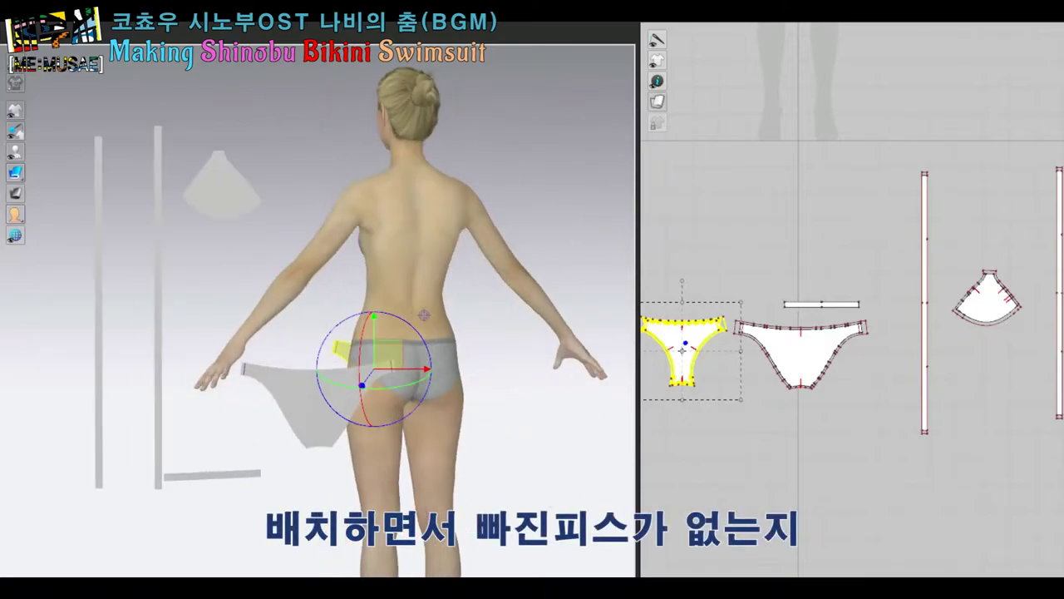
left_click(344, 344)
left_click_drag(344, 343, 466, 333)
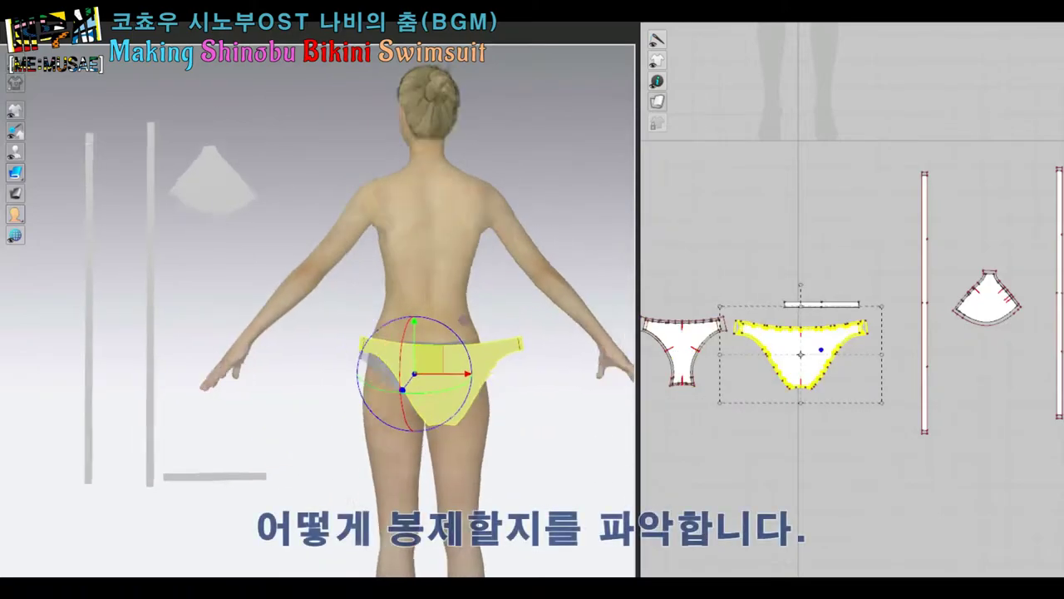
right_click_drag(466, 332, 479, 320)
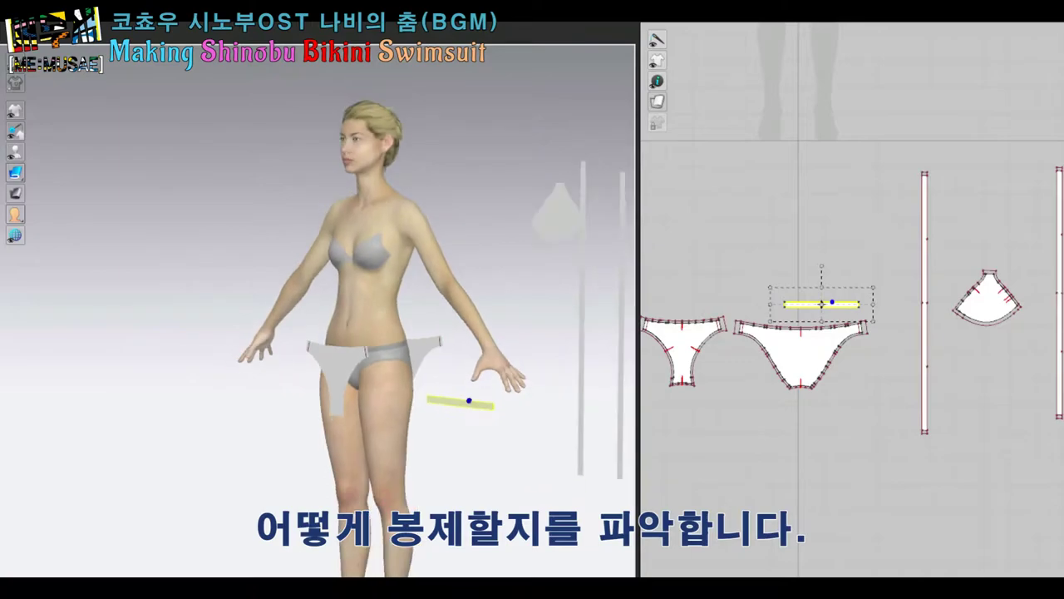
Check the triangle bra cup's placement from the avatar's front and side views
left_click(987, 301)
key("4")
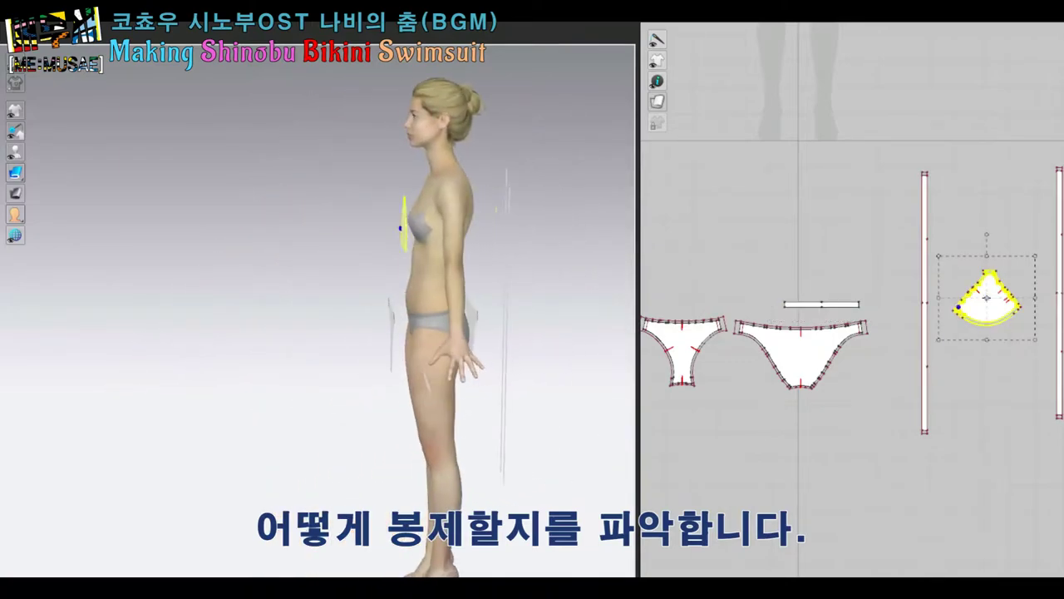
key("2")
key("4")
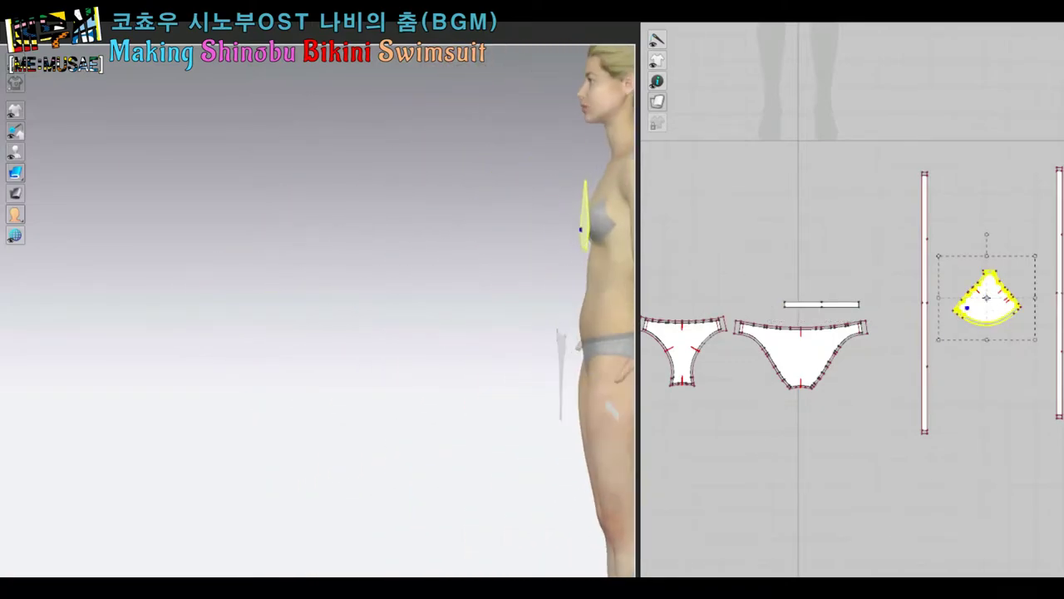
key("2")
Move the vertical strap strip up beside the avatar and check it from the side
left_click(822, 303)
left_click(925, 303)
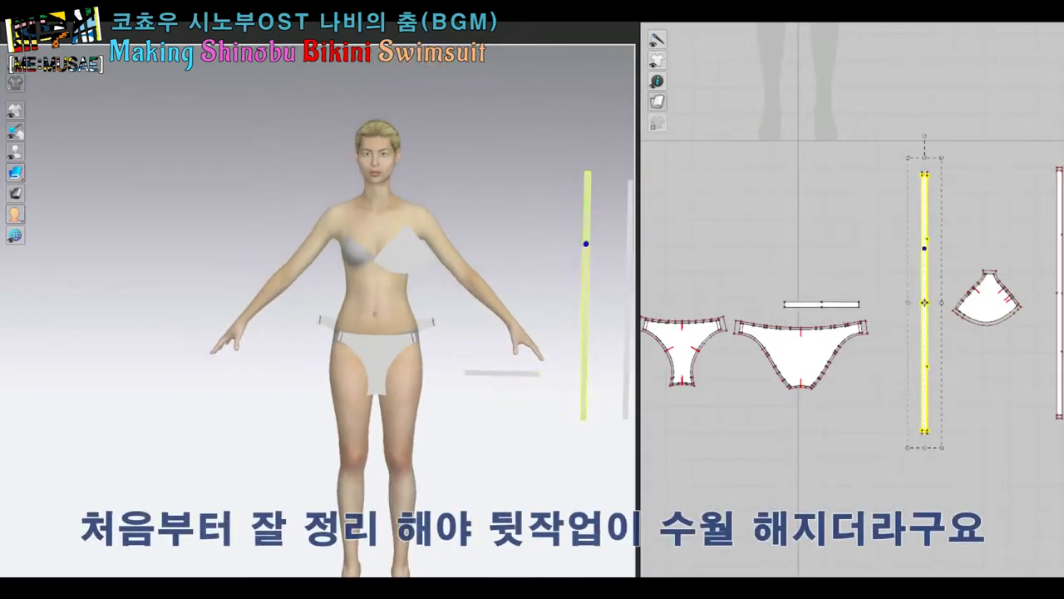
left_click_drag(586, 191, 562, 151)
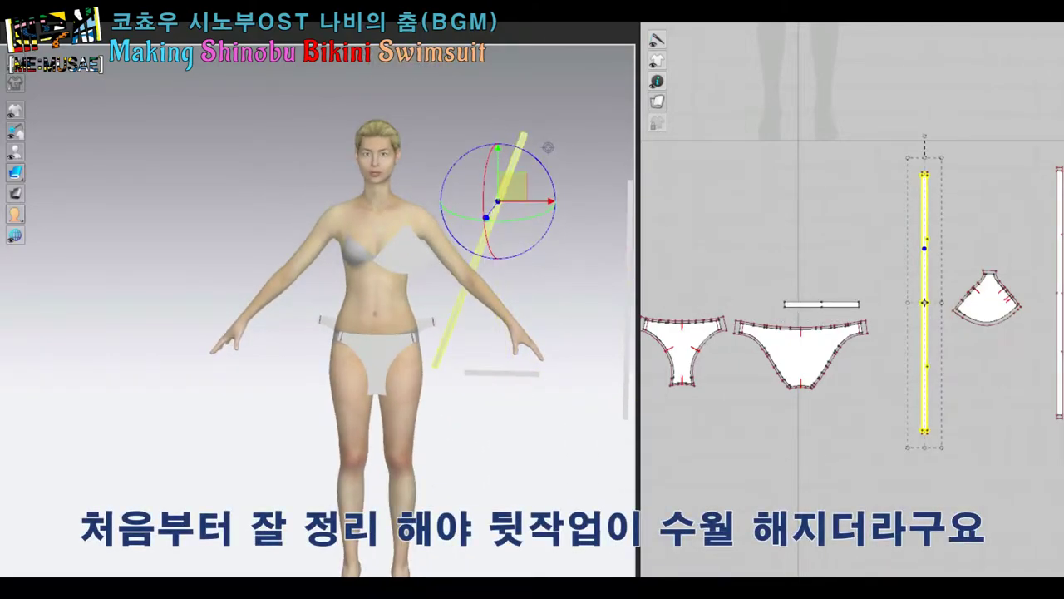
key("4")
scroll(533, 249, "up", 2)
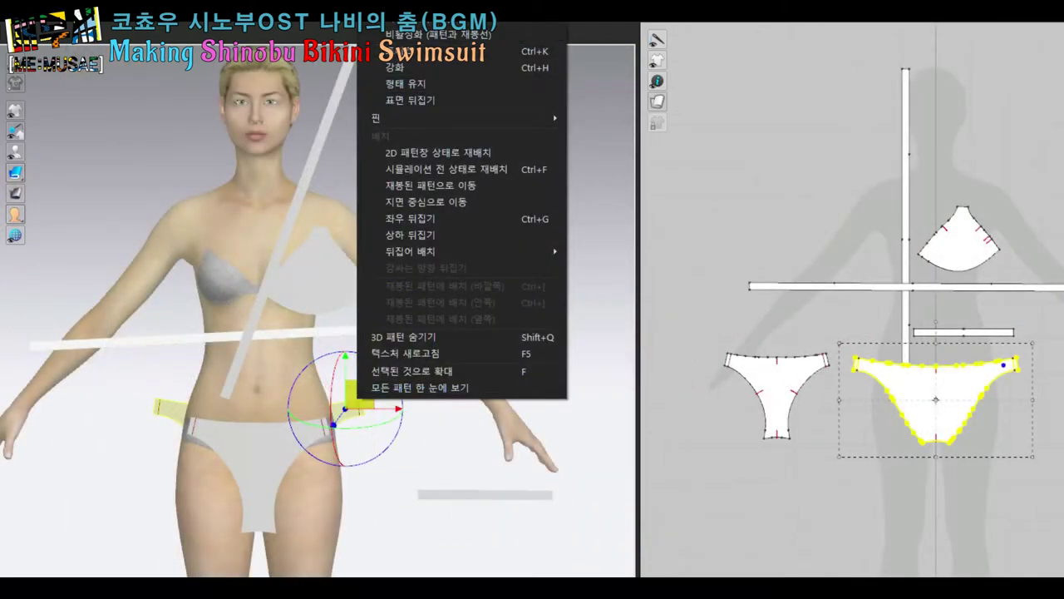
Mirror the selected piece, then sew the side seam and crotch seam between the bottom pieces
left_click(410, 218)
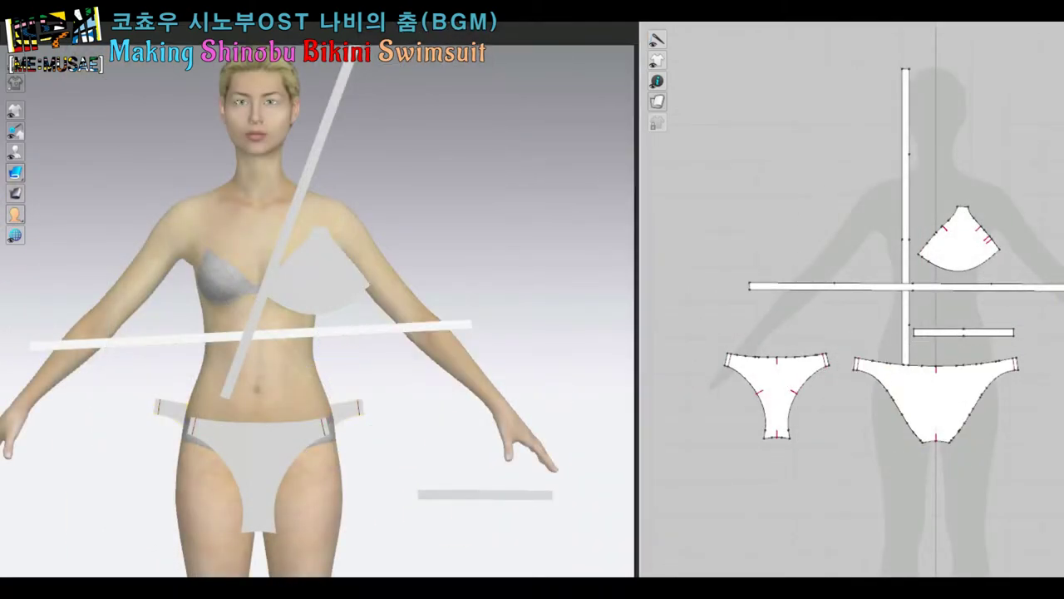
scroll(832, 358, "up", 3)
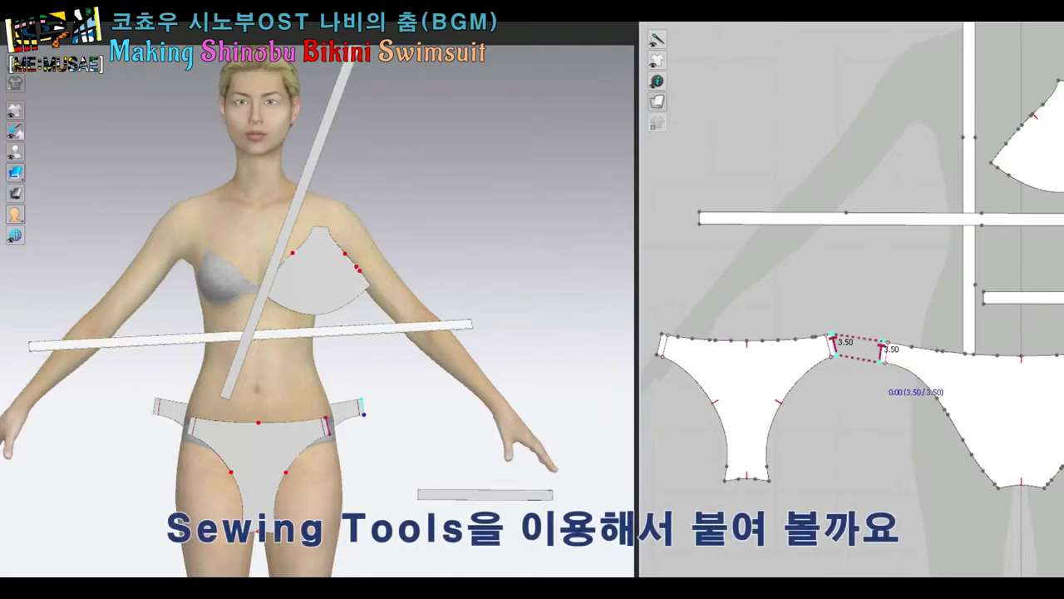
left_click(885, 349)
scroll(864, 374, "down", 2)
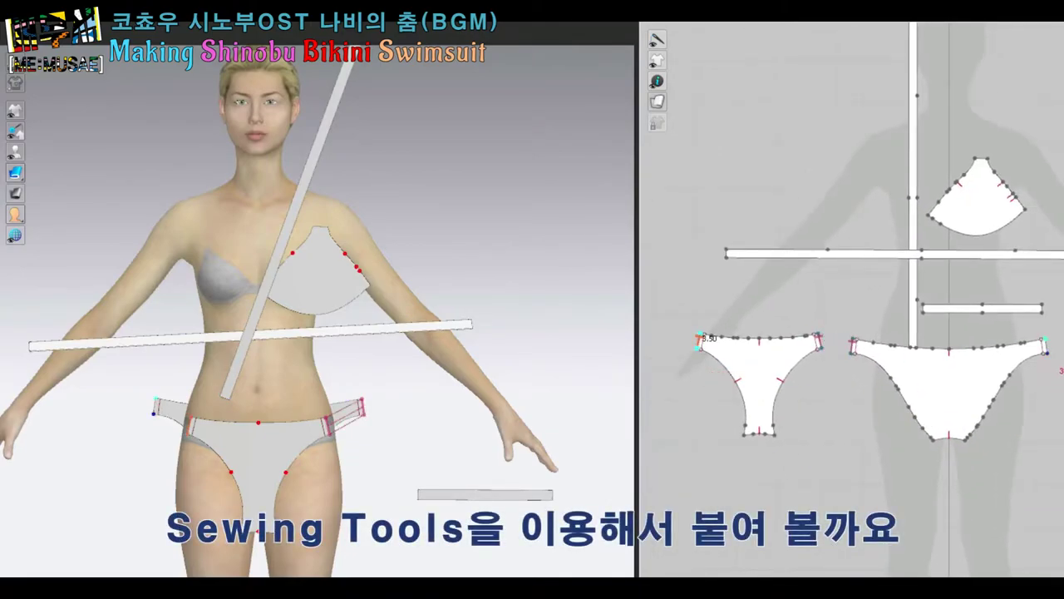
left_click(774, 434)
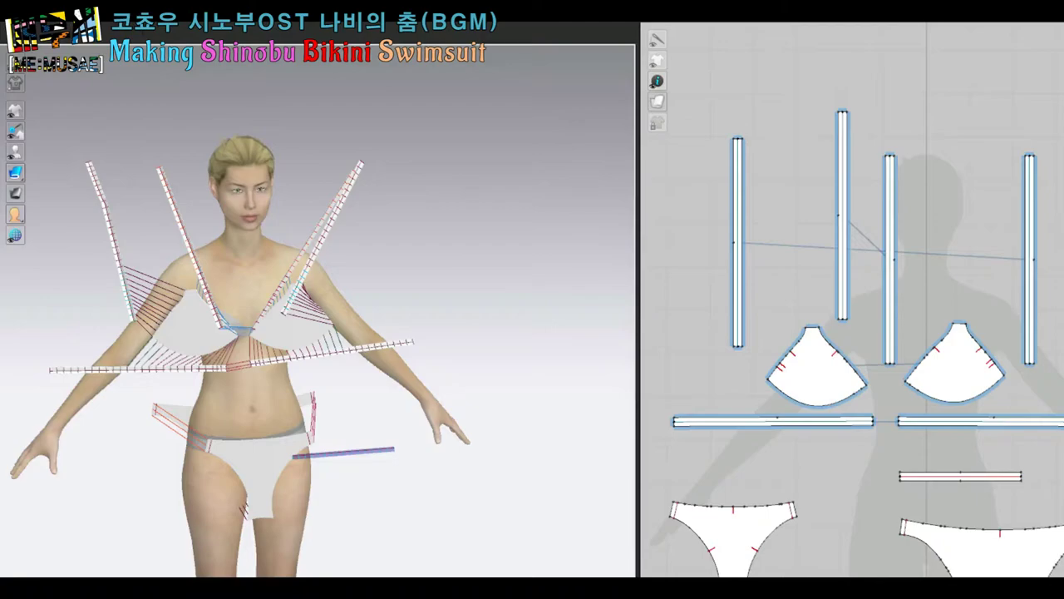
Run the cloth simulation until the sewn bikini drapes onto the avatar
key("space")
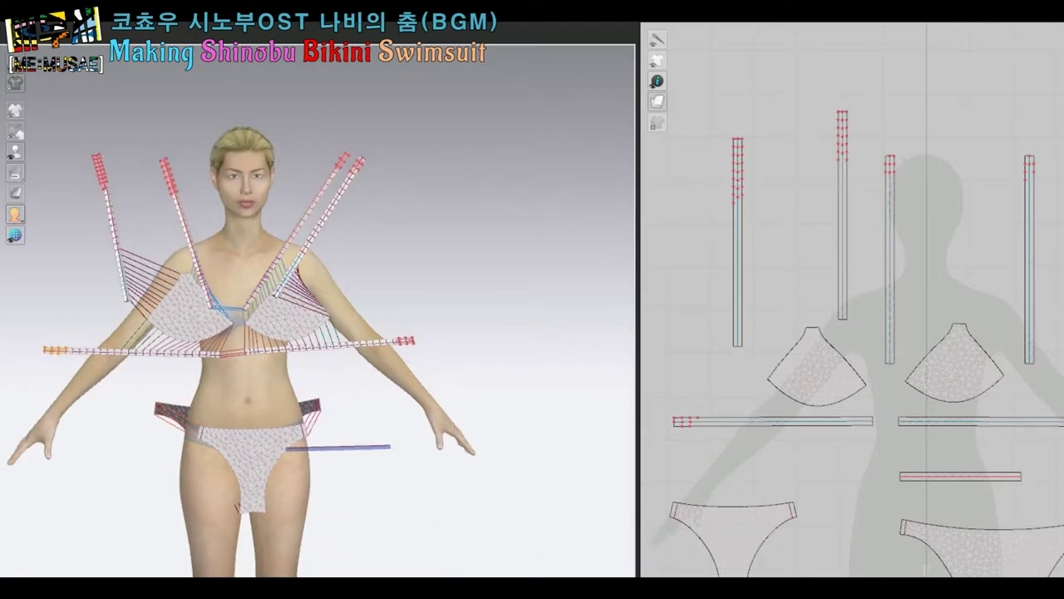
key("space")
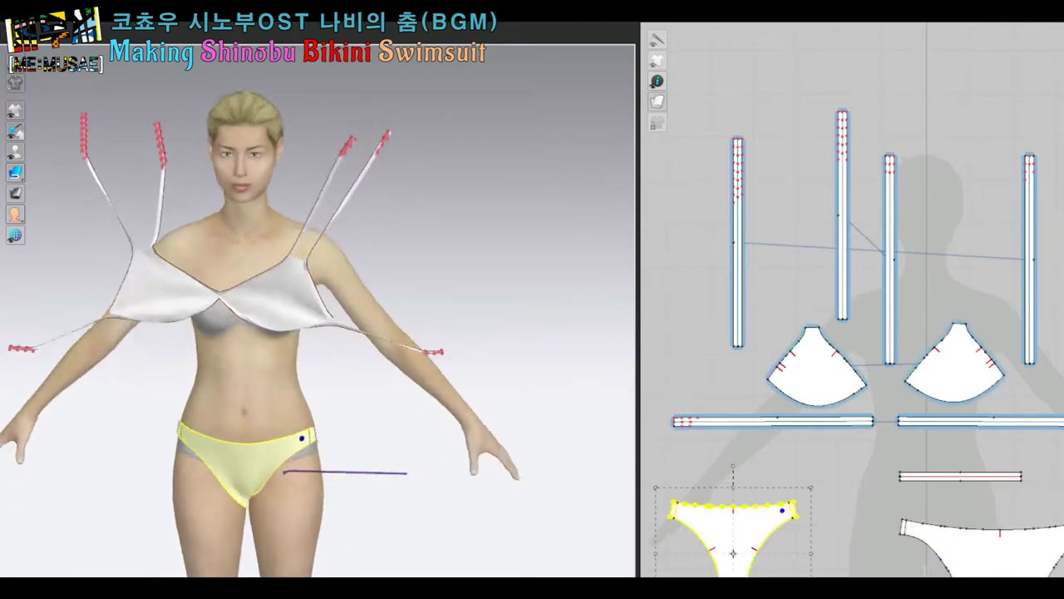
left_click(366, 478)
key("8")
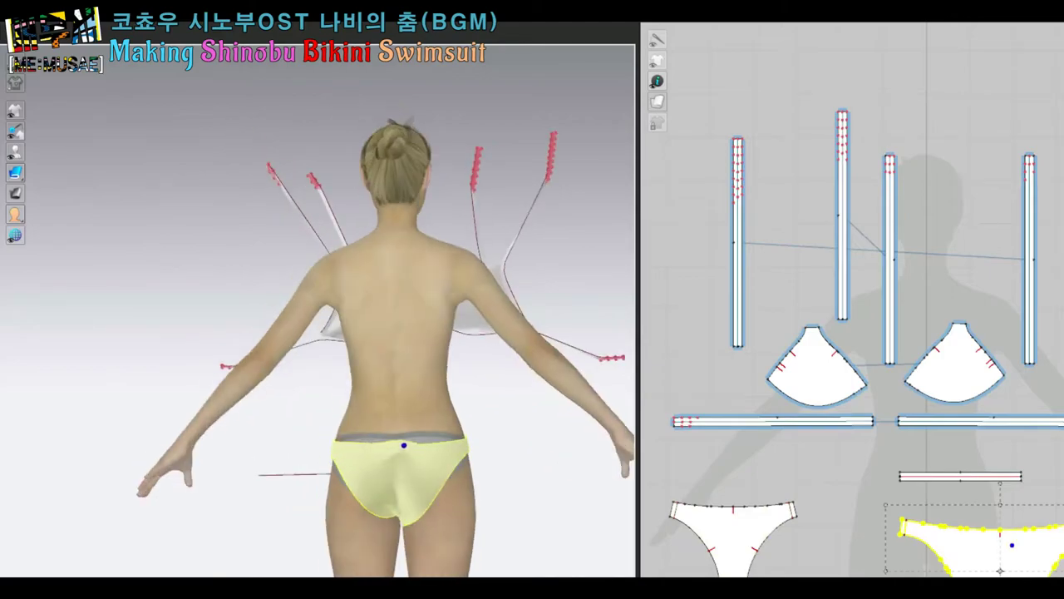
scroll(332, 310, "up", 2)
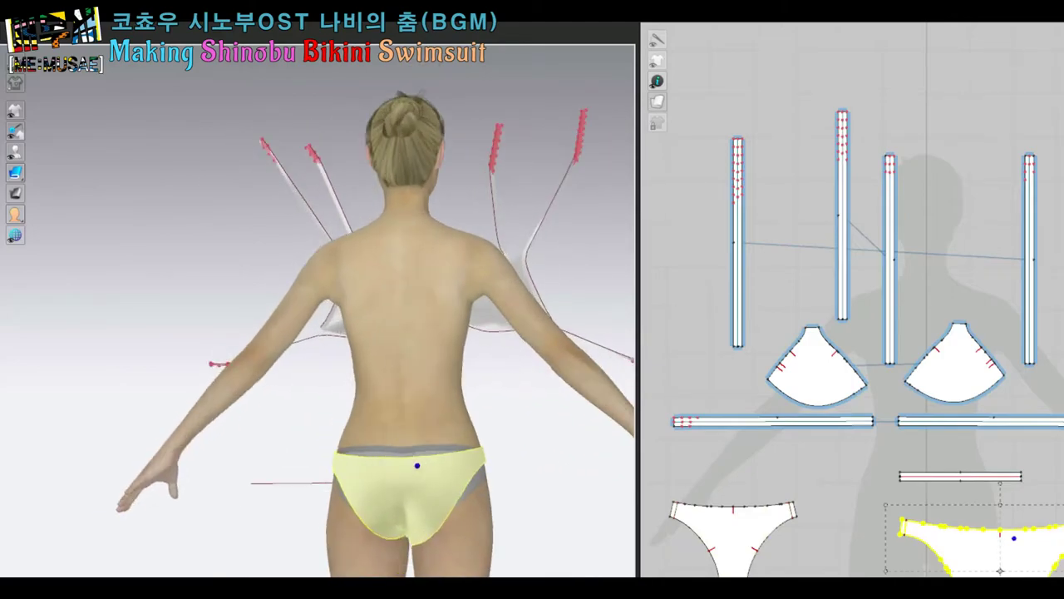
key("2")
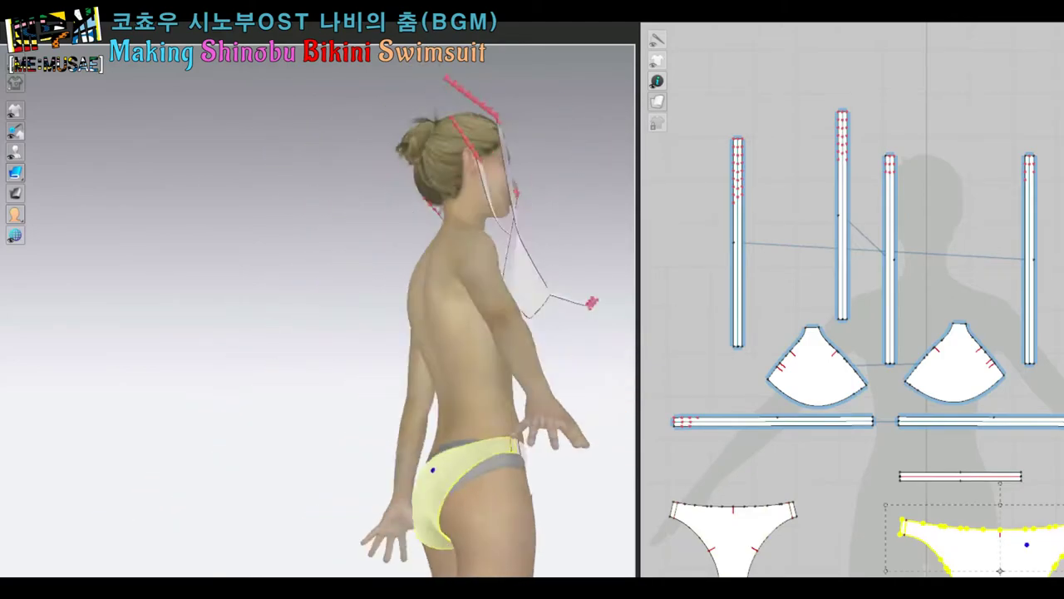
left_click(731, 536)
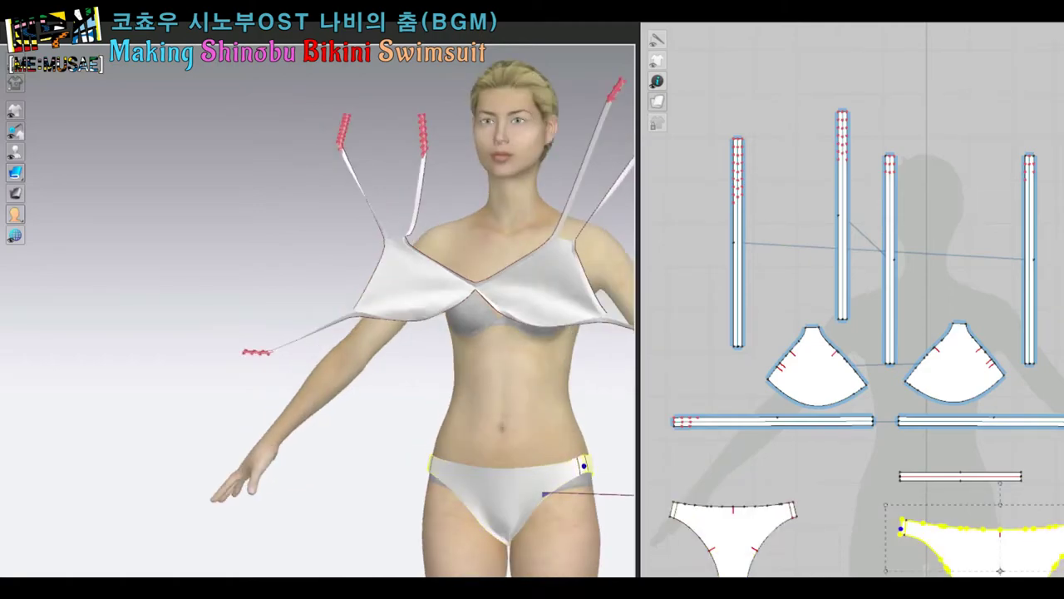
left_click(732, 532)
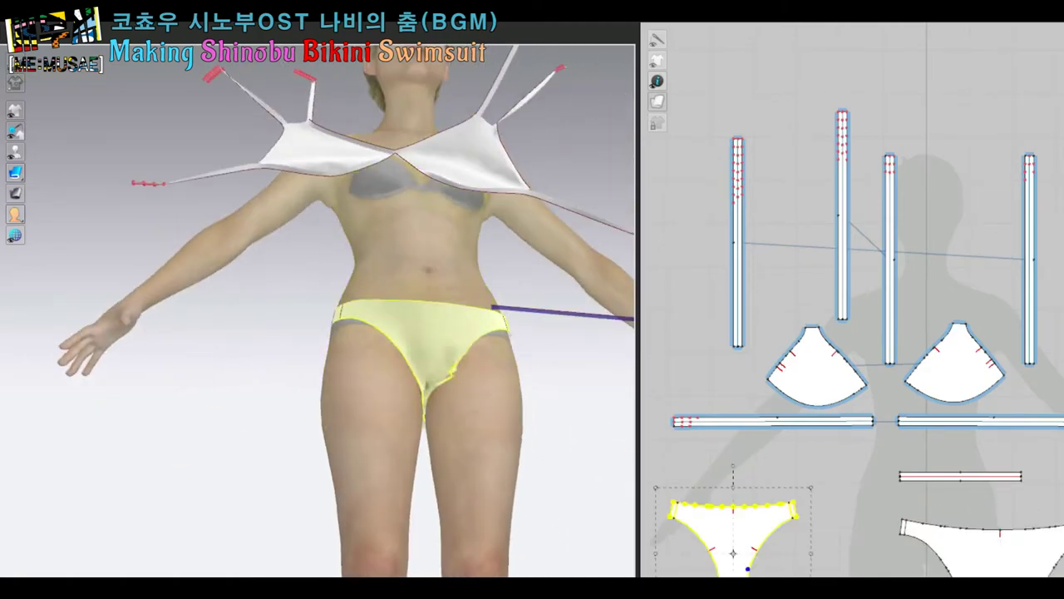
key("8")
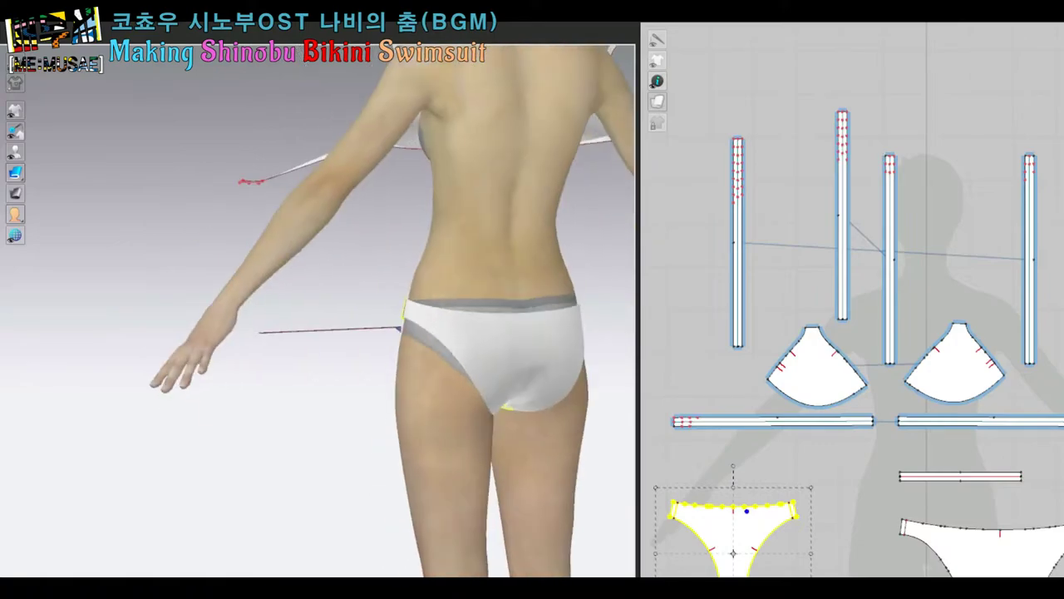
left_click(982, 540)
left_click(731, 532)
key("2")
left_click(960, 475)
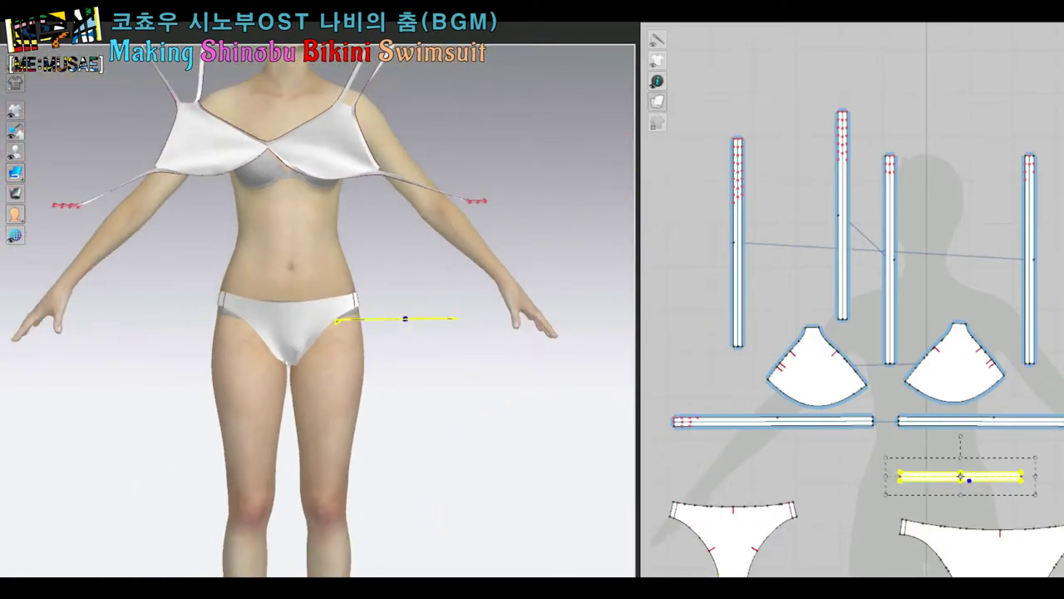
left_click(532, 382)
right_click_drag(532, 383, 465, 391)
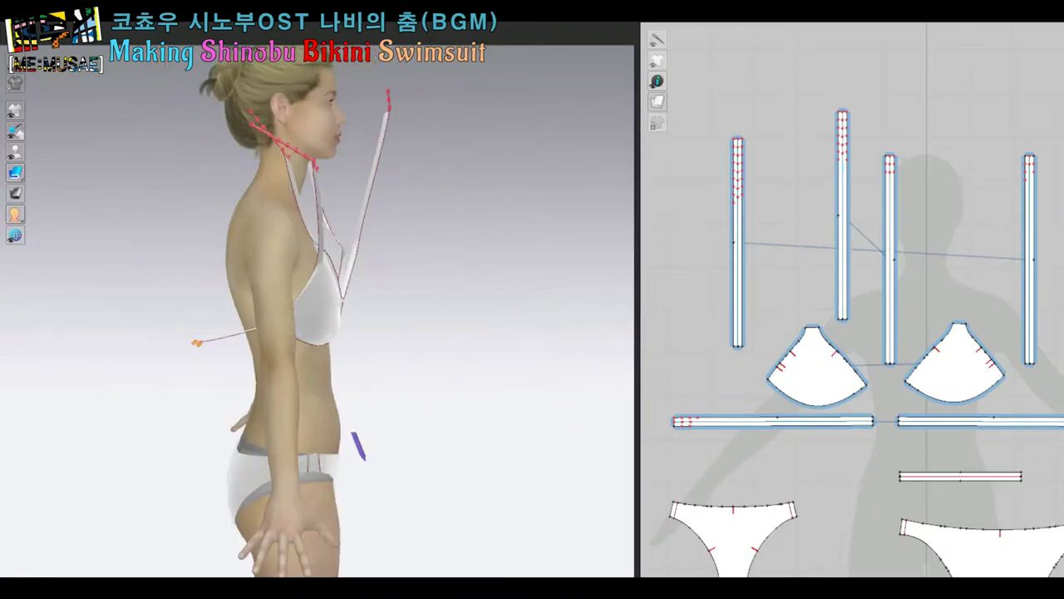
key("6")
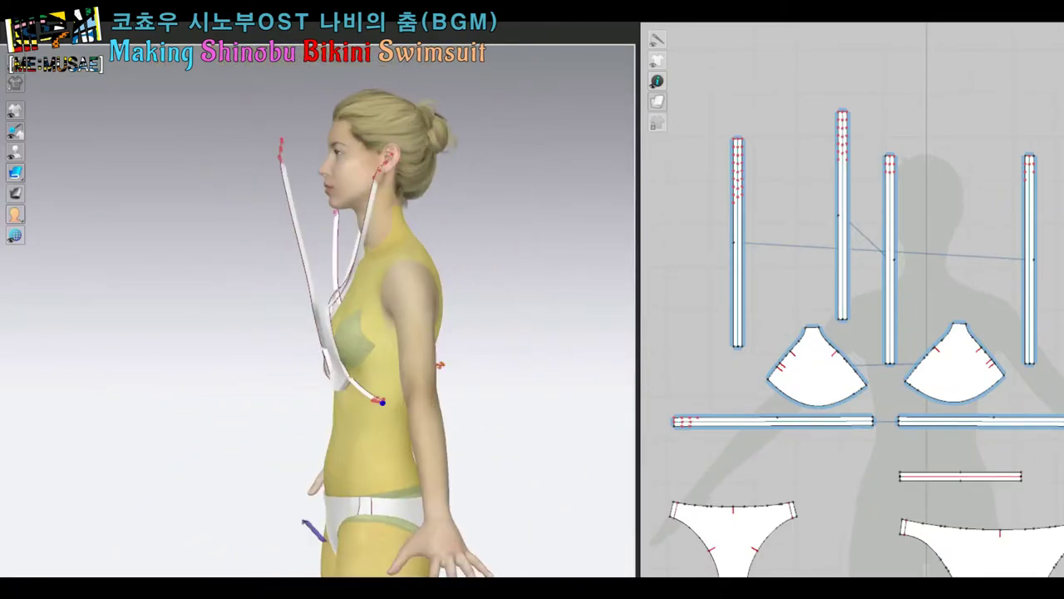
key("2")
key("6")
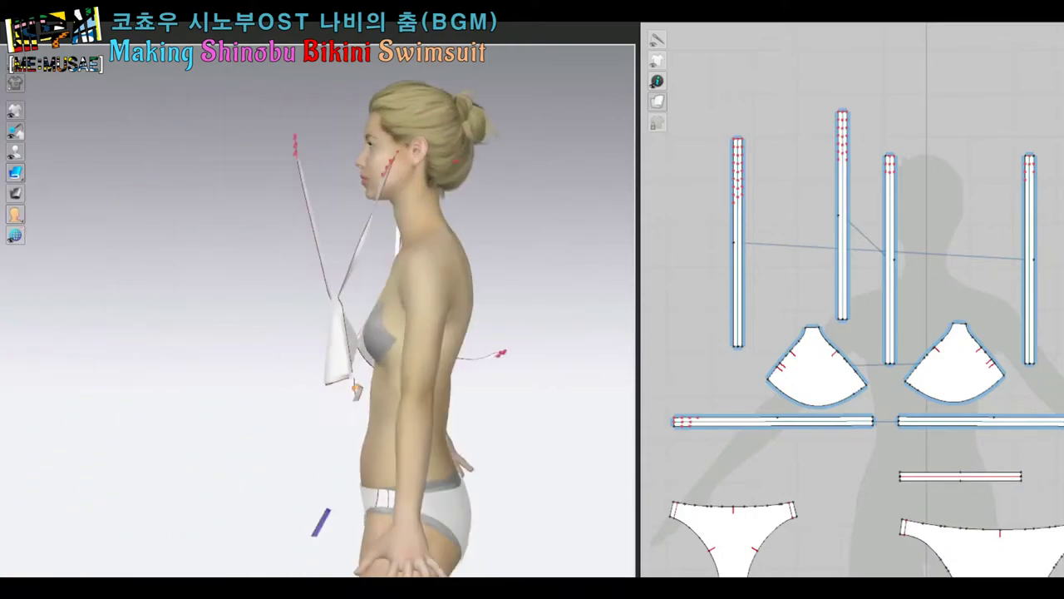
key("8")
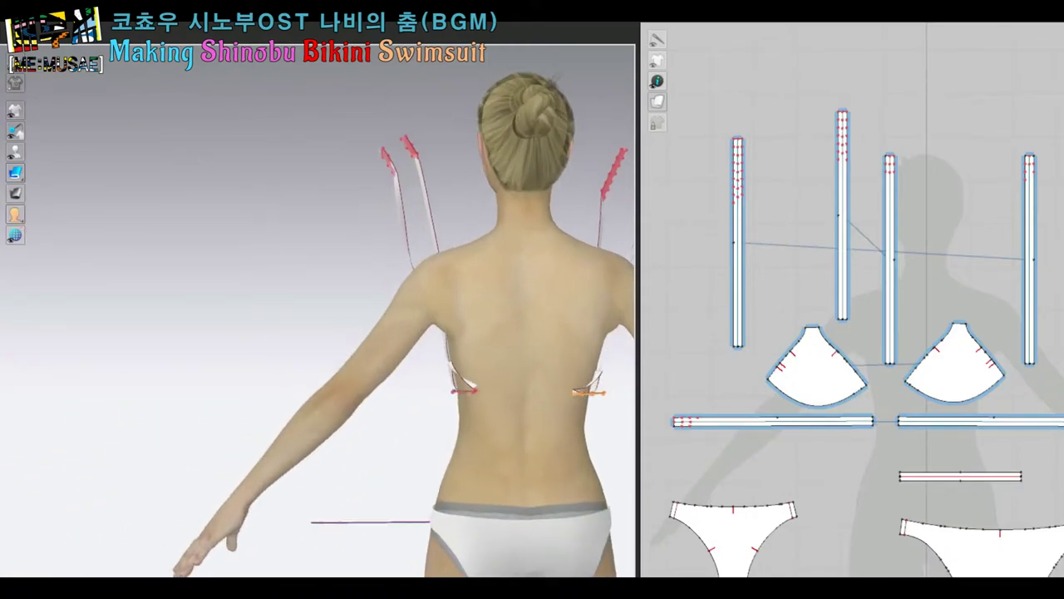
scroll(391, 316, "up", 3)
scroll(852, 299, "down", 3)
Adjust the left cup, long back strap and short left strap so the top fits the chest
scroll(988, 470, "up", 2)
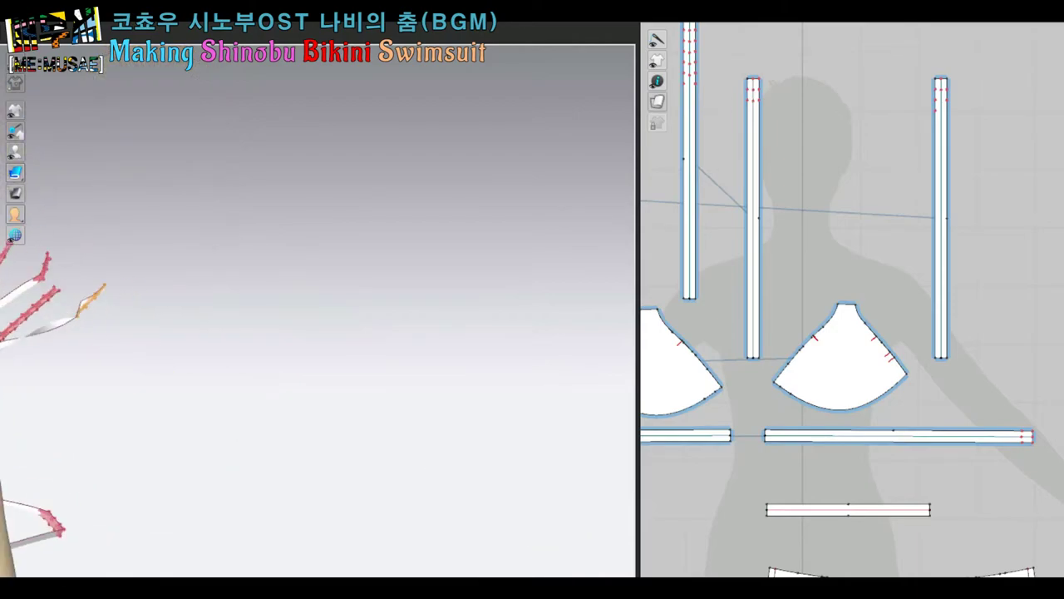
left_click(690, 359)
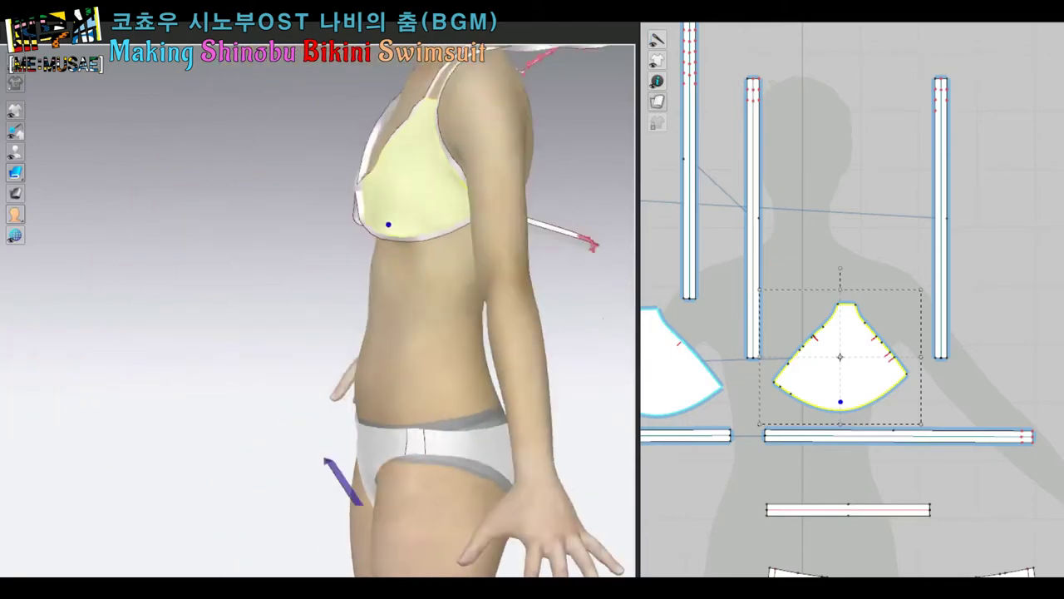
left_click(898, 435)
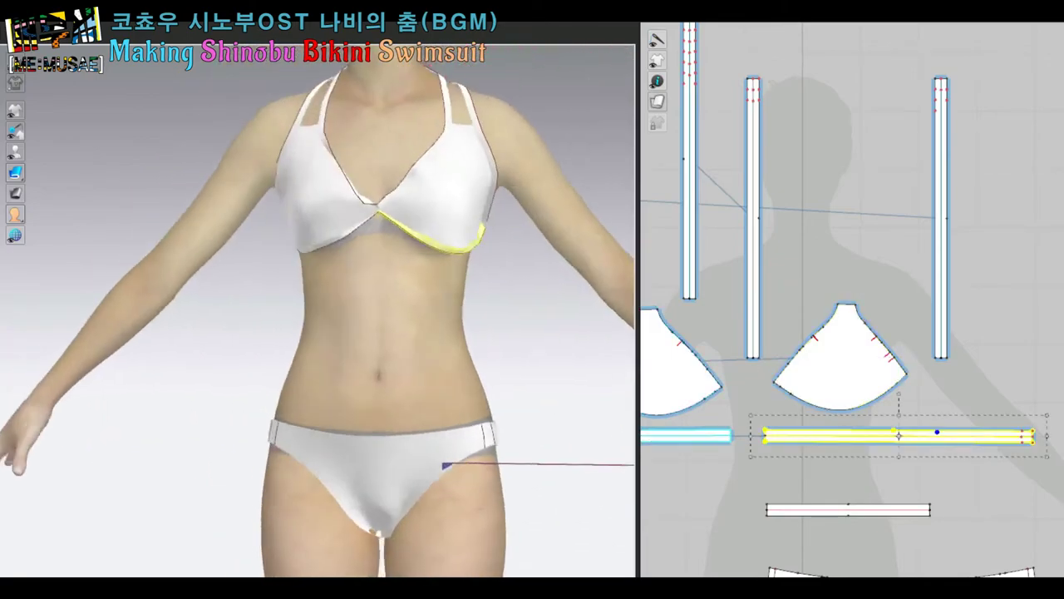
left_click(699, 437)
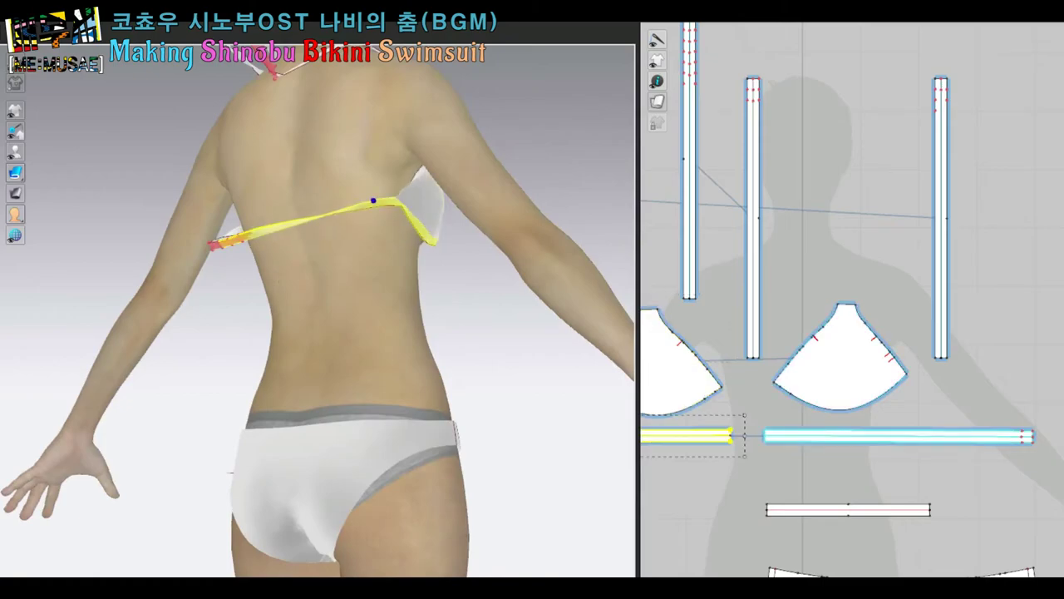
left_click(655, 362)
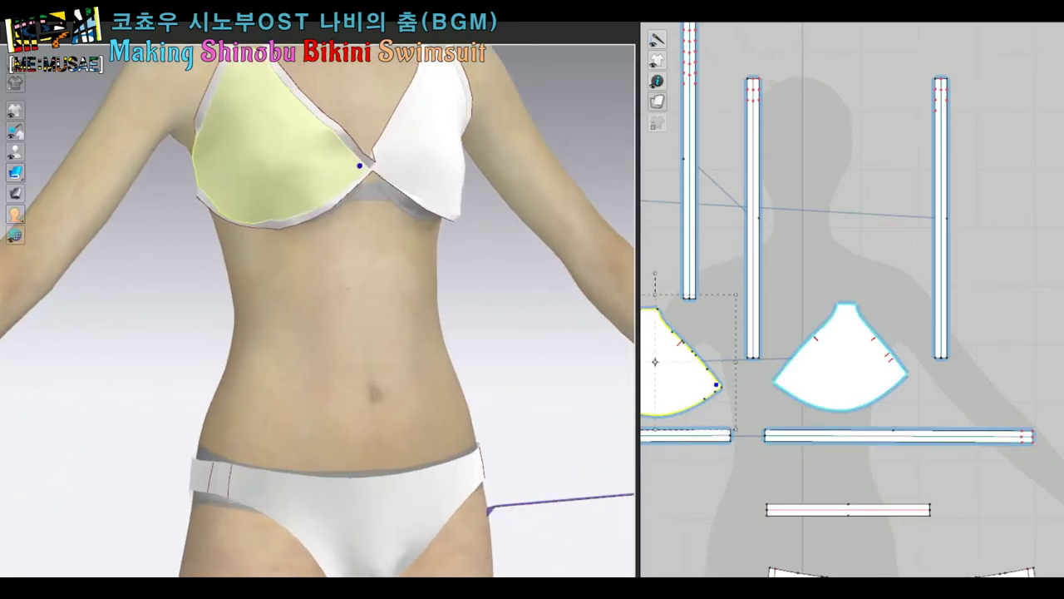
Select the other cup and then the left cup to edit their fabric print
left_click(838, 357)
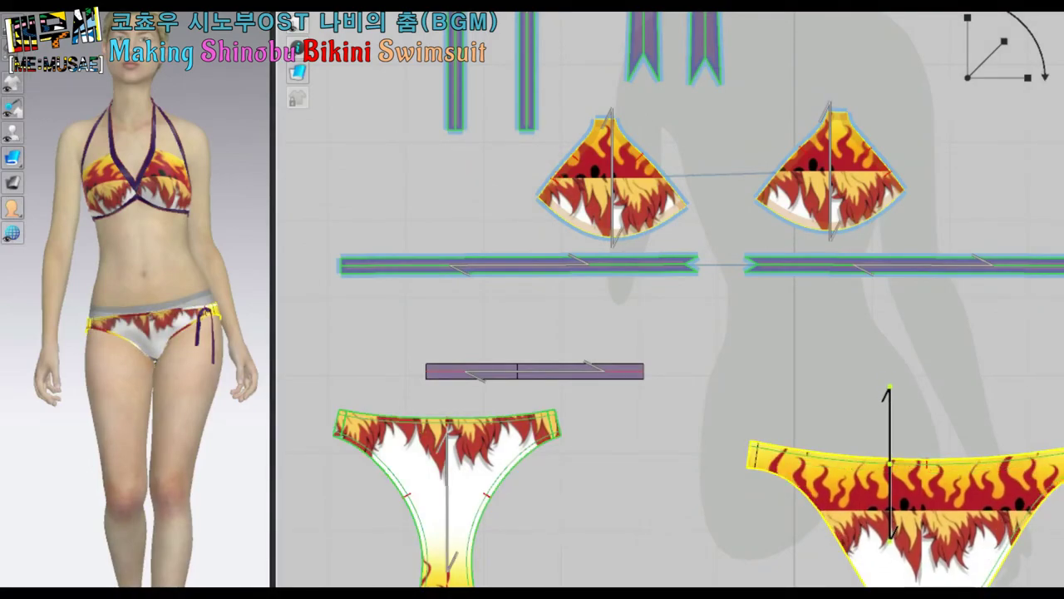
left_click(642, 212)
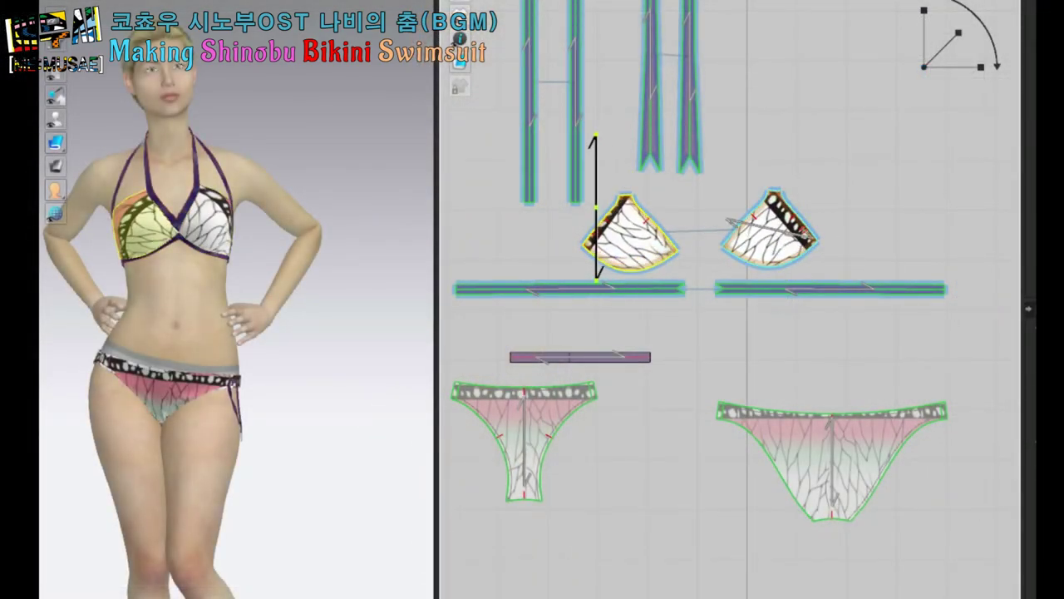
Flip the left cup's butterfly-wing texture horizontally from its context menu
right_click(627, 240)
left_click(690, 411)
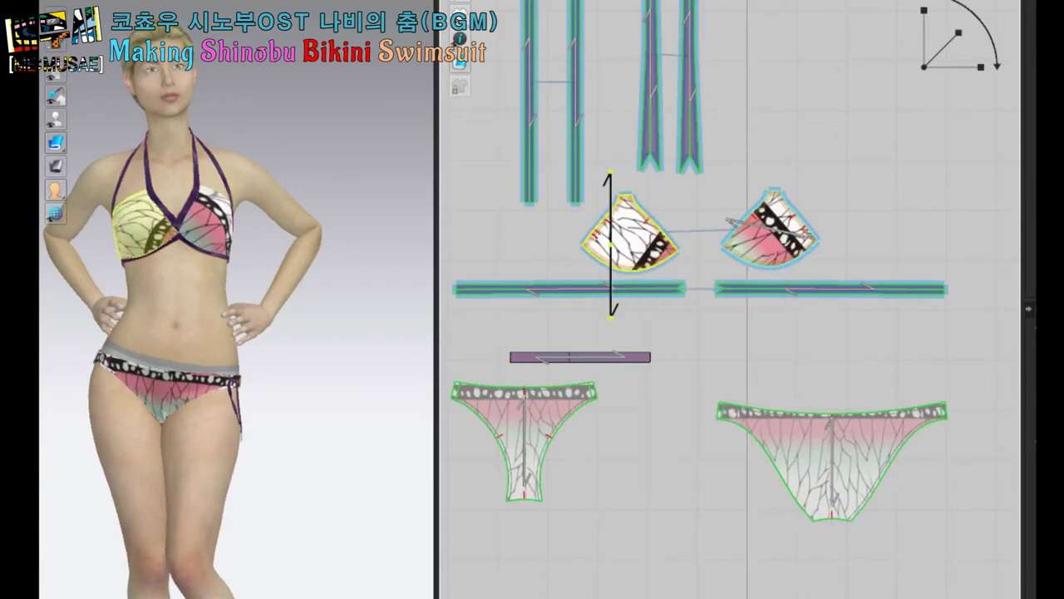